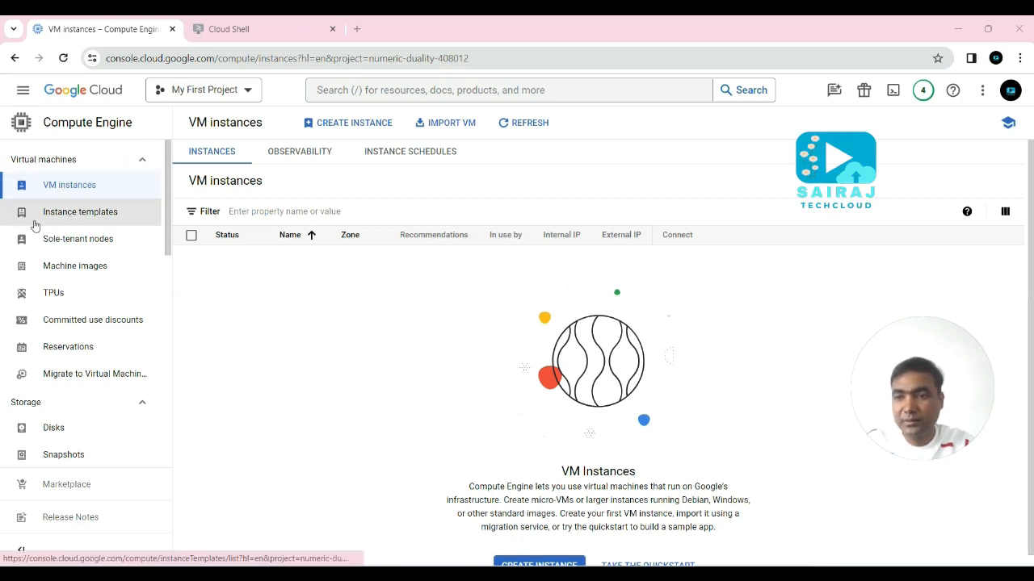
Start a new Compute Engine instance template and name it first-template
left_click(85, 211)
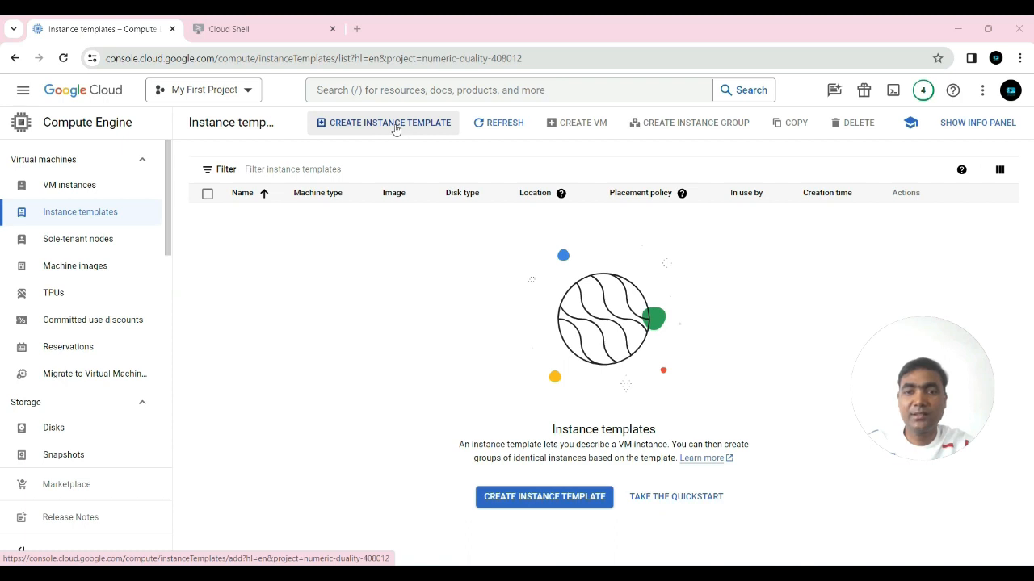
left_click(396, 127)
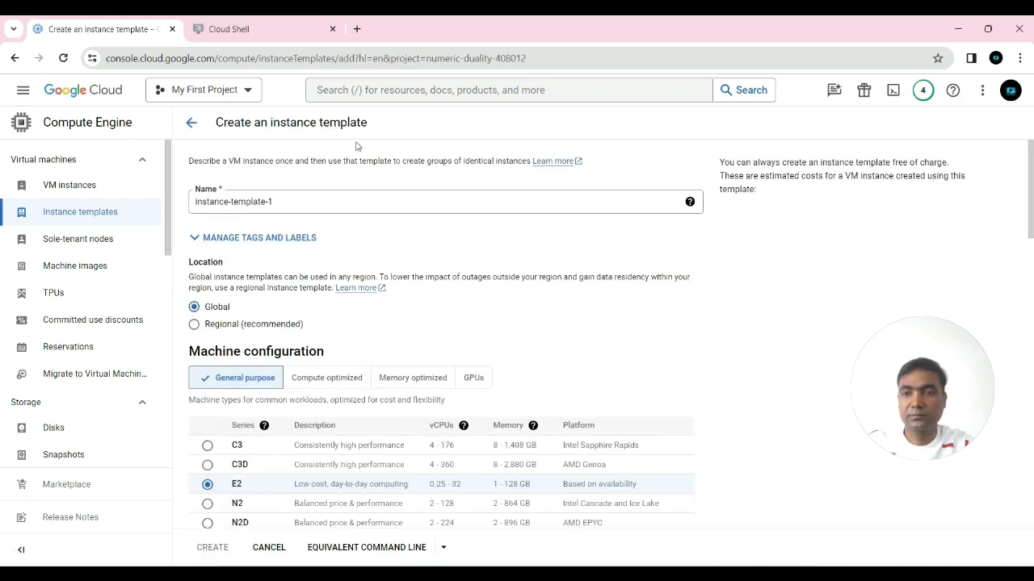
left_click(280, 204)
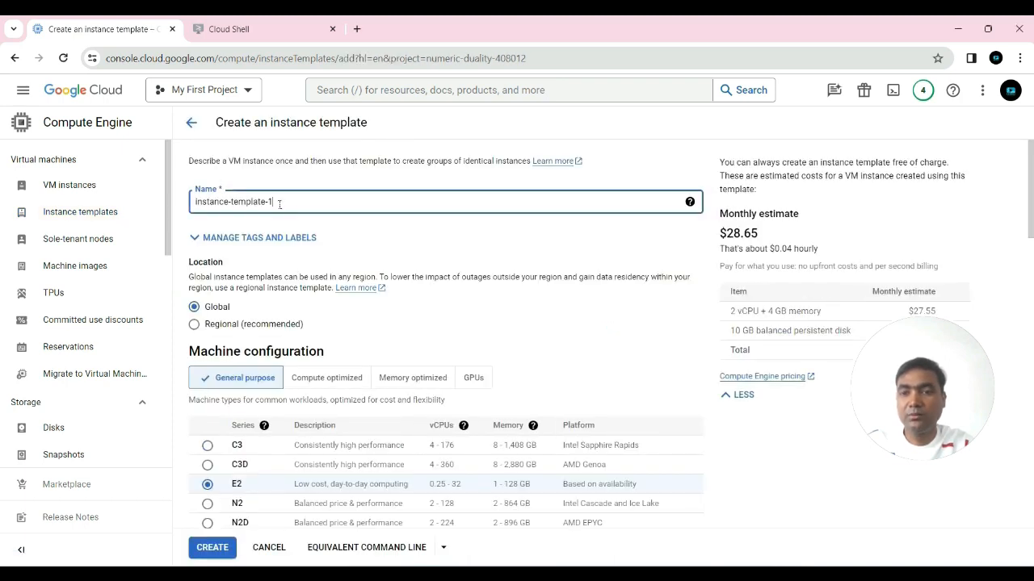
left_click_drag(279, 205, 194, 203)
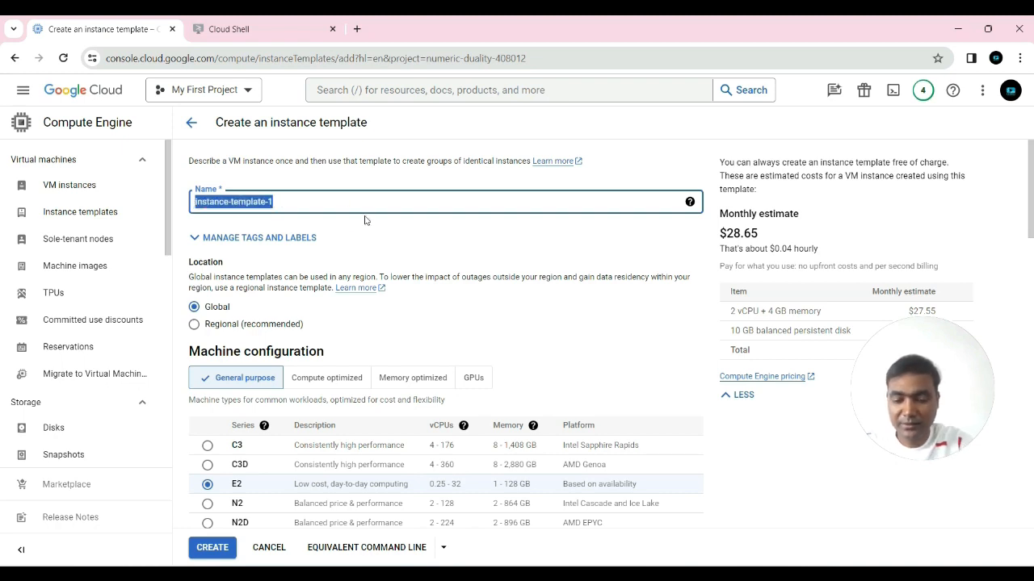
type("first-")
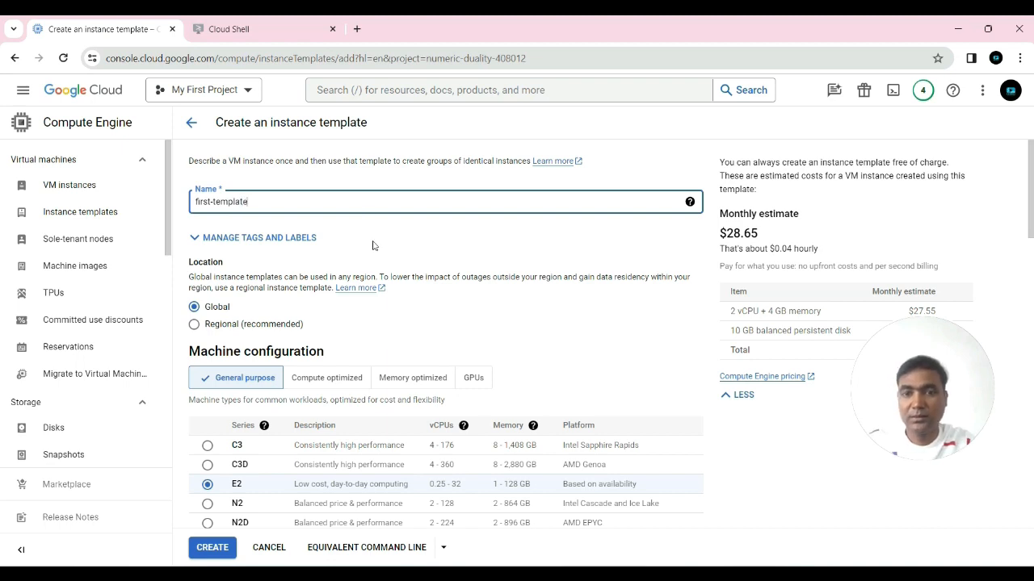
left_click(372, 245)
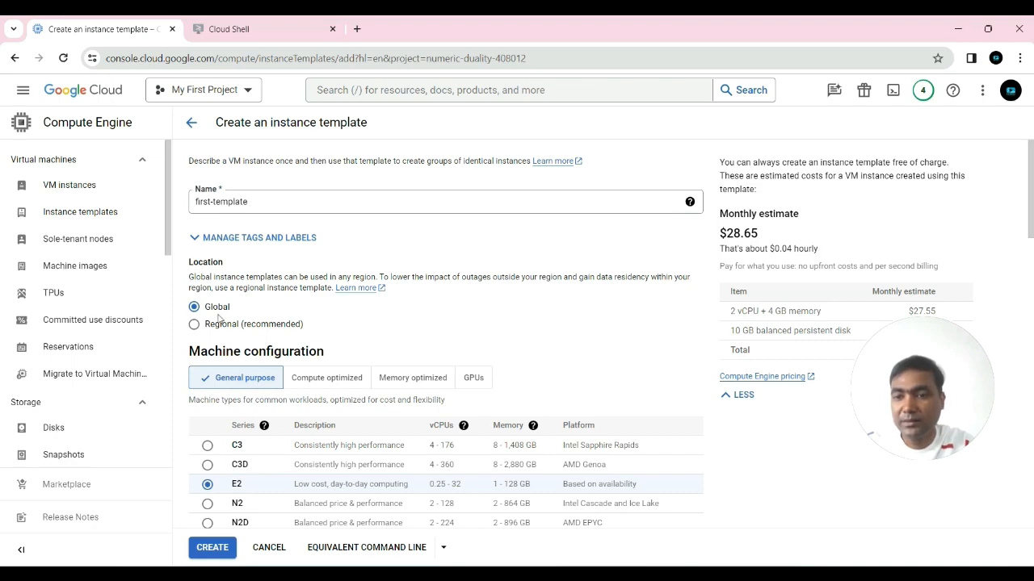
Examine the template's location, machine series, machine type and availability policy settings
scroll(218, 319, "down", 2)
scroll(249, 206, "up", 1)
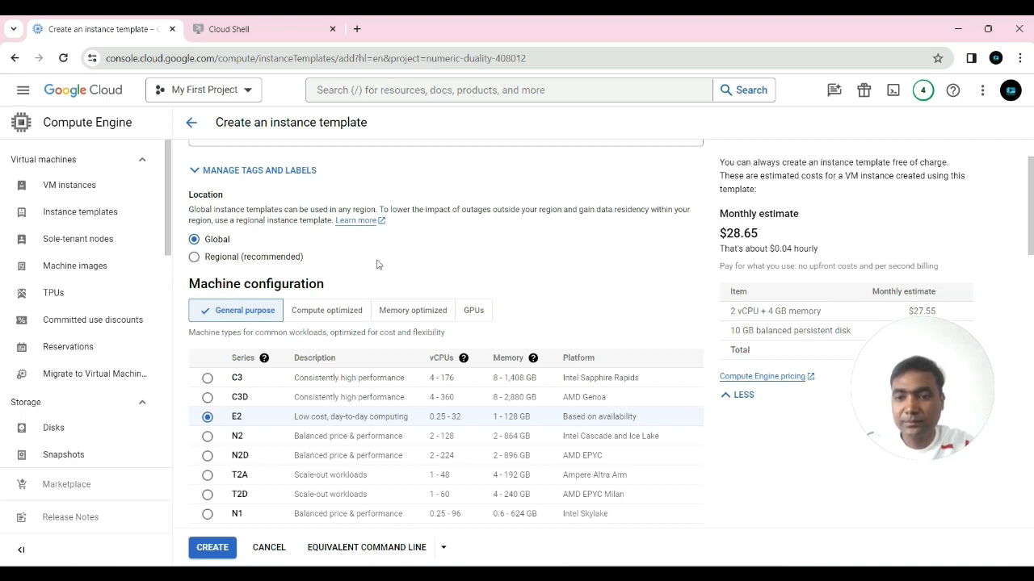
scroll(378, 265, "down", 1)
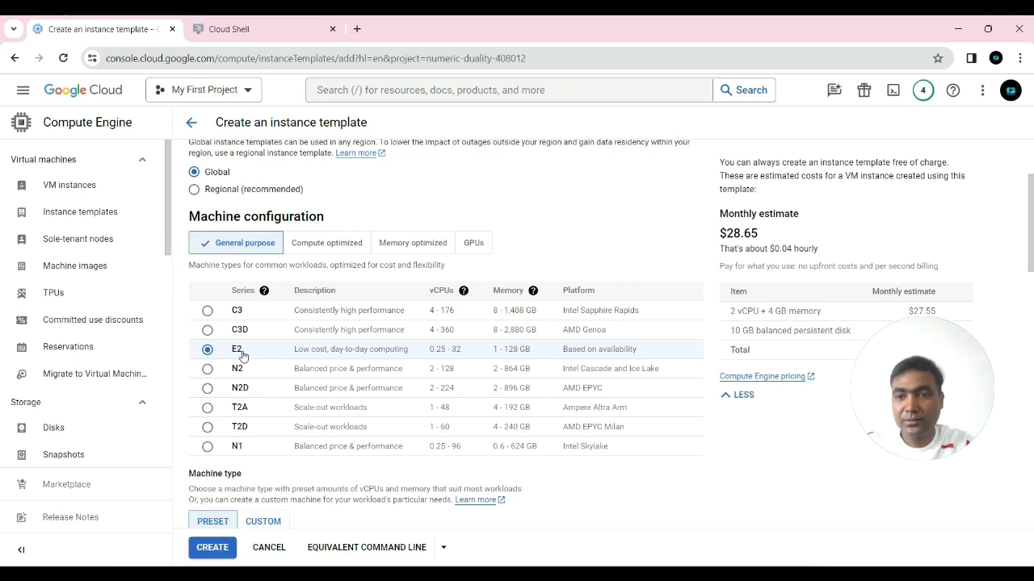
scroll(242, 355, "down", 1)
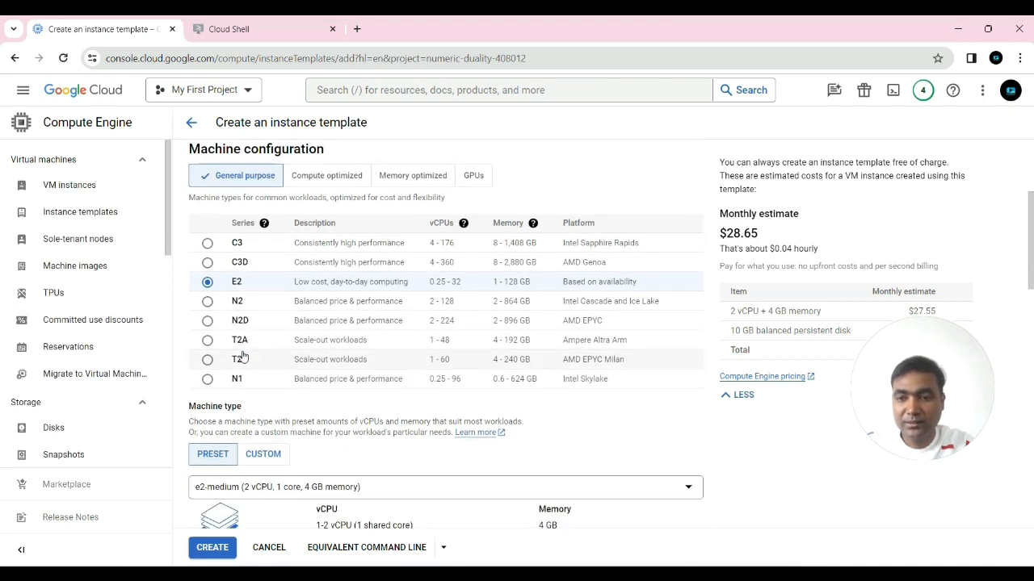
scroll(323, 373, "down", 2)
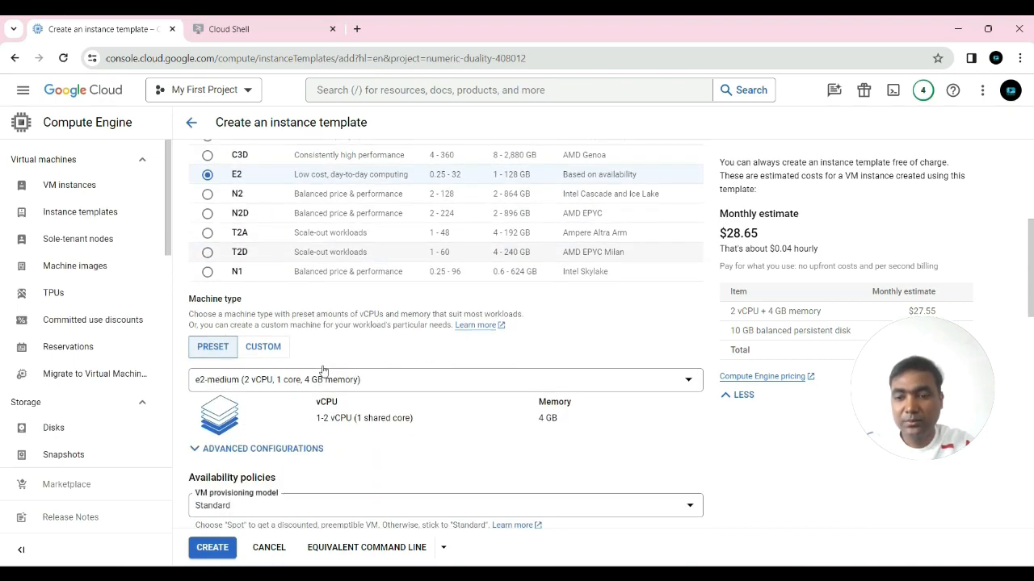
scroll(436, 402, "down", 5)
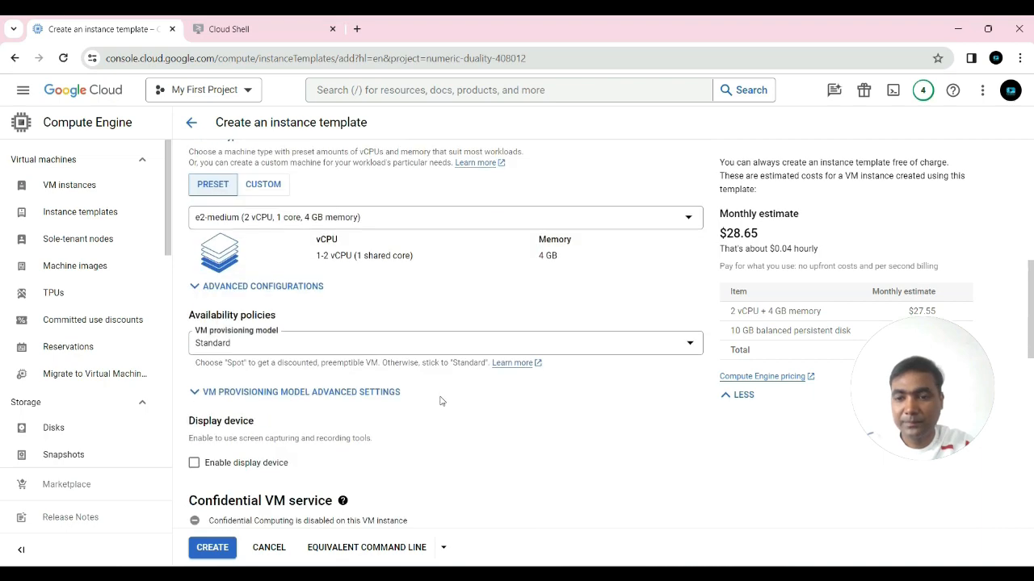
scroll(440, 402, "down", 4)
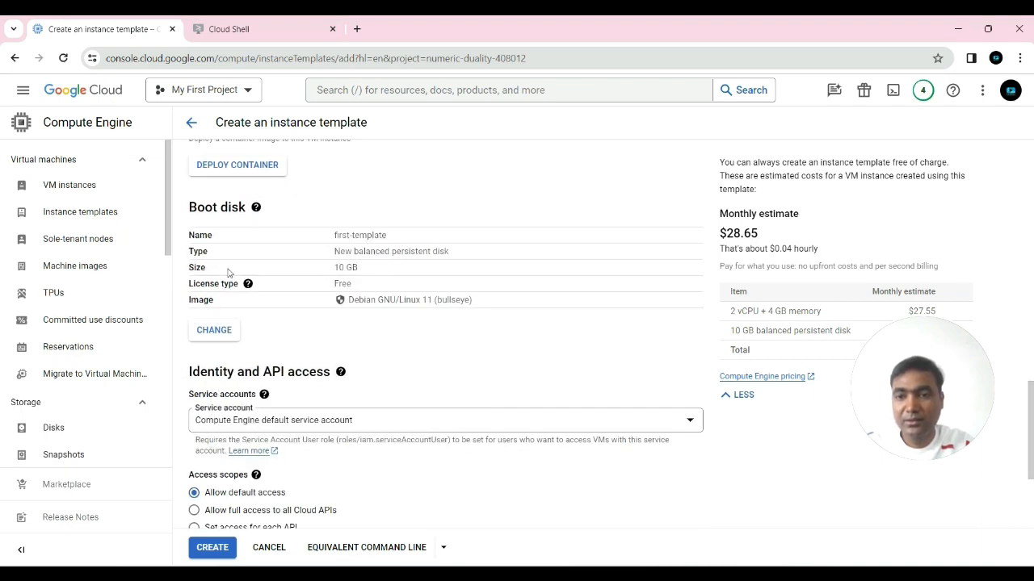
Look through the boot disk operating systems and confirm Debian GNU/Linux 11 (bullseye) on a 10 GB balanced persistent disk
left_click(215, 333)
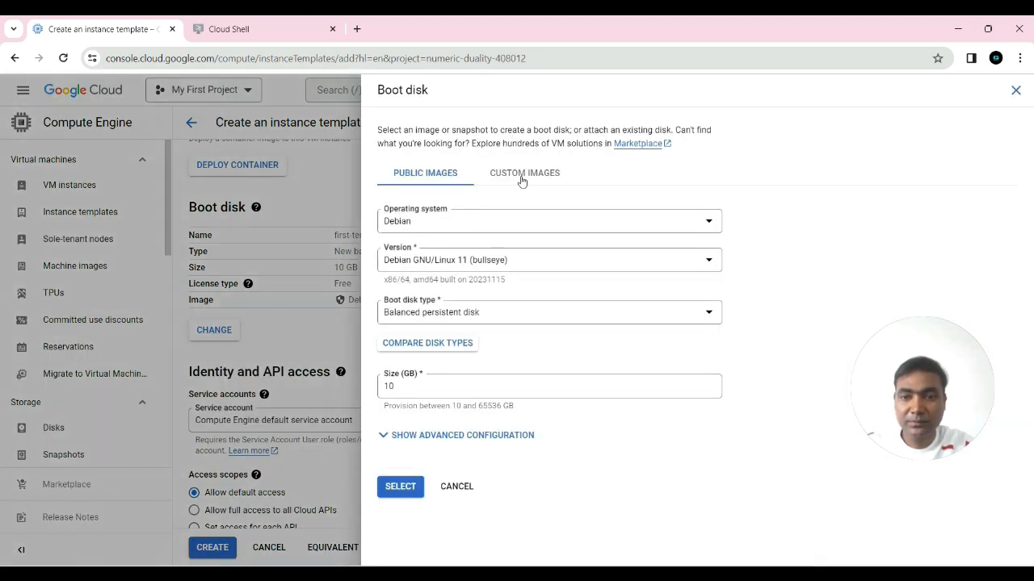
left_click(453, 223)
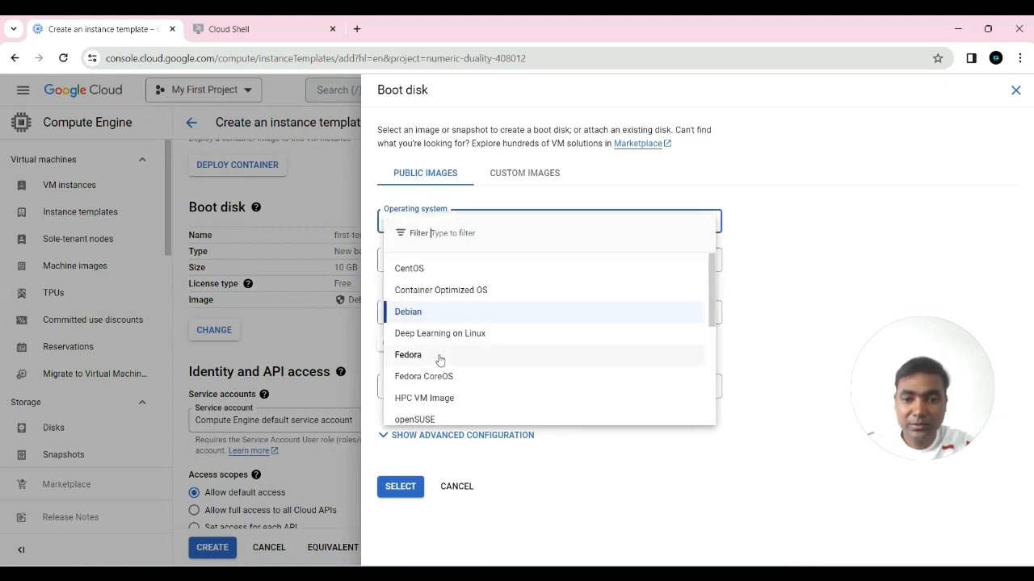
scroll(440, 359, "down", 3)
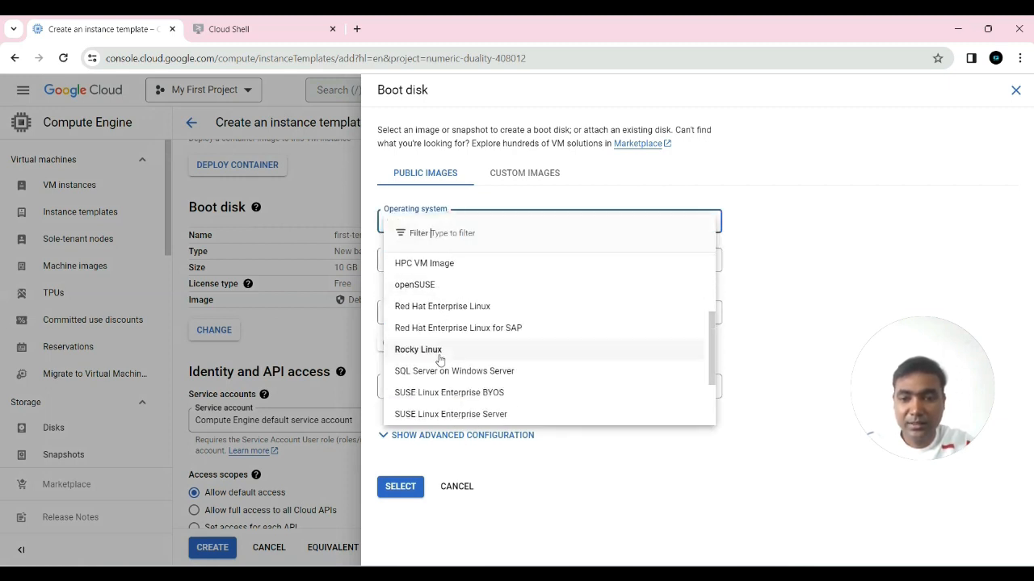
scroll(439, 359, "down", 3)
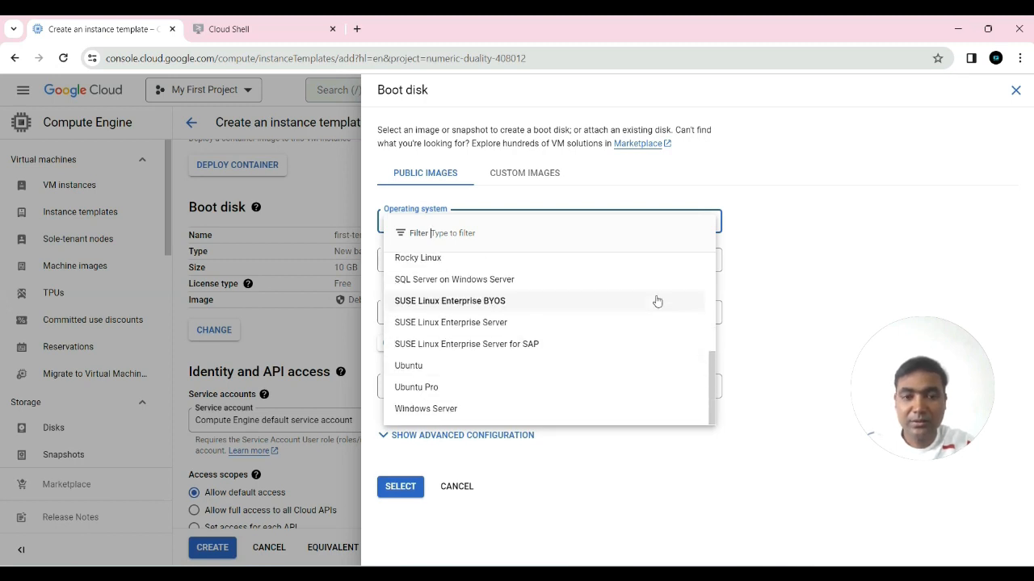
left_click(802, 282)
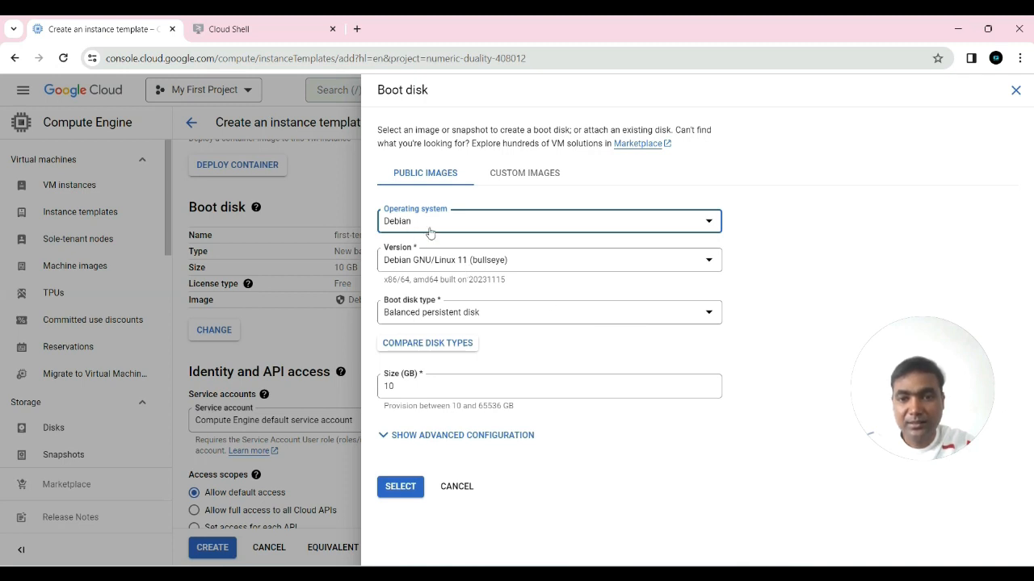
left_click(406, 489)
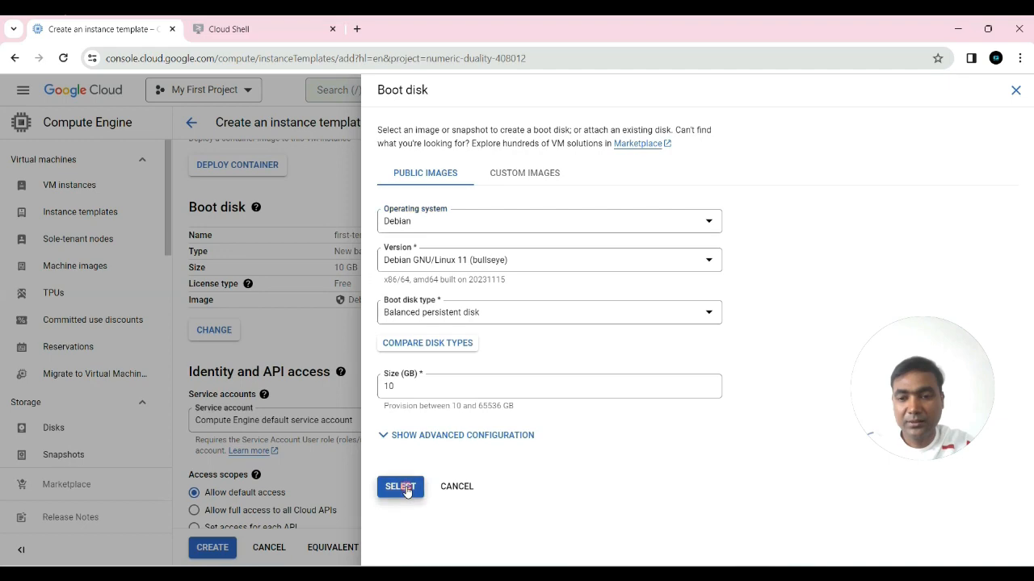
Allow HTTP and HTTPS traffic in the template's firewall settings
scroll(381, 362, "down", 2)
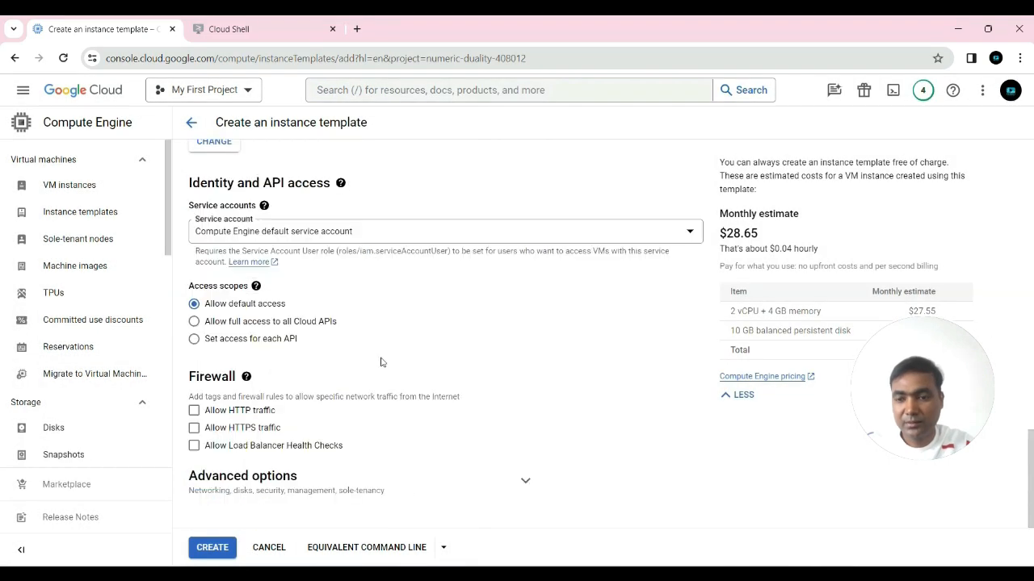
left_click(196, 412)
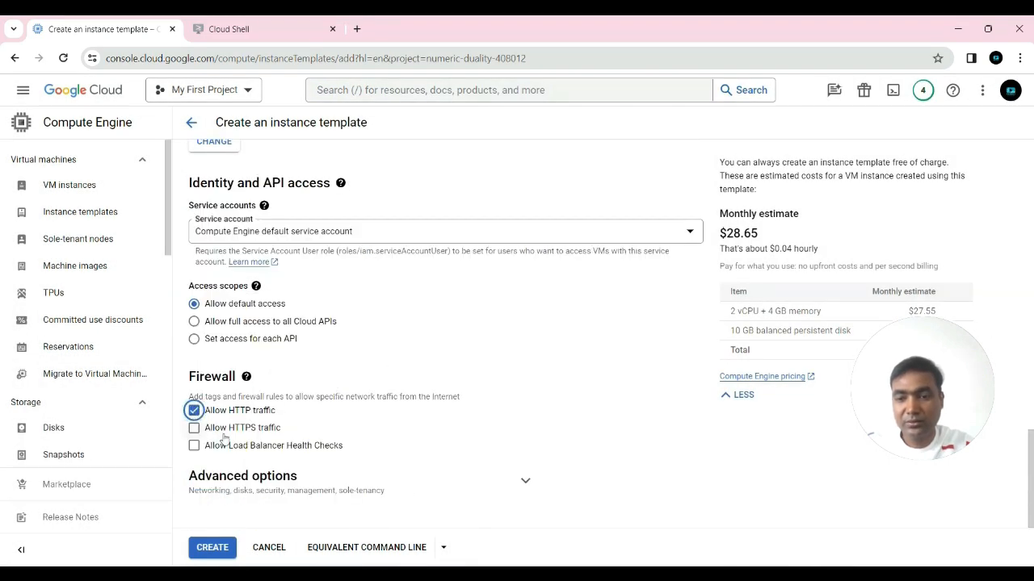
left_click(194, 429)
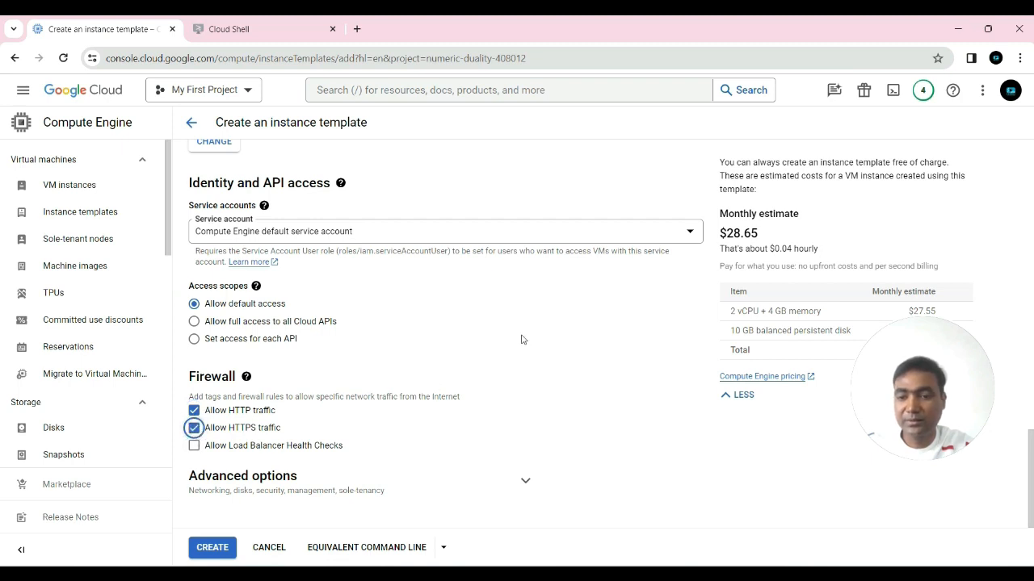
Check the template's advanced networking options and create the instance template
left_click(525, 481)
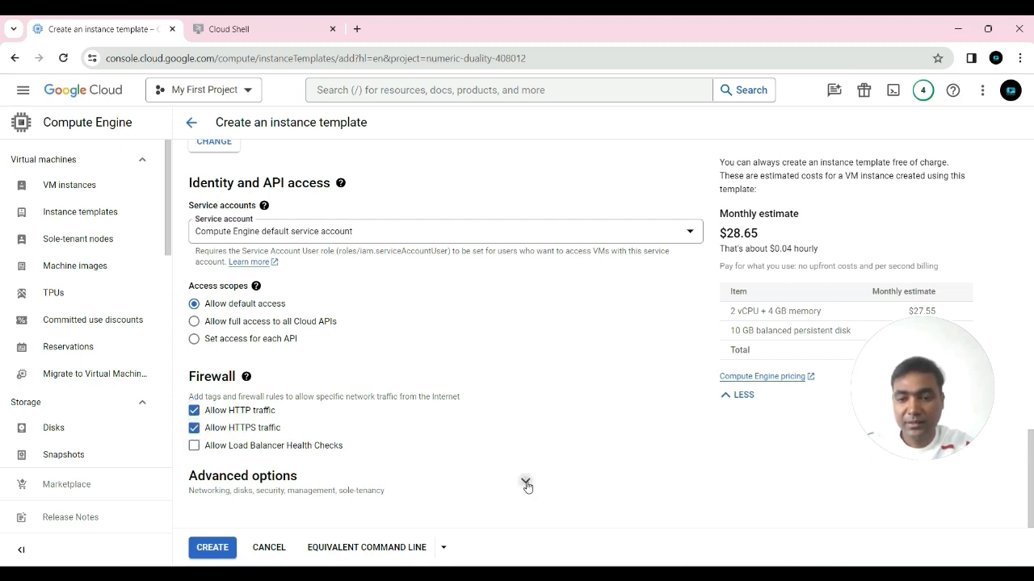
scroll(563, 385, "down", 3)
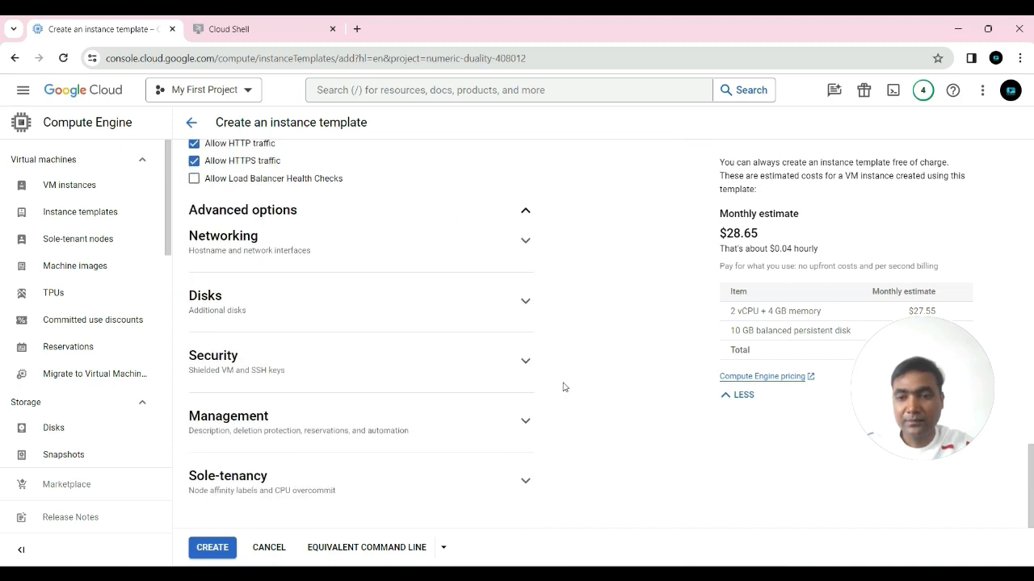
left_click(523, 243)
scroll(611, 312, "down", 1)
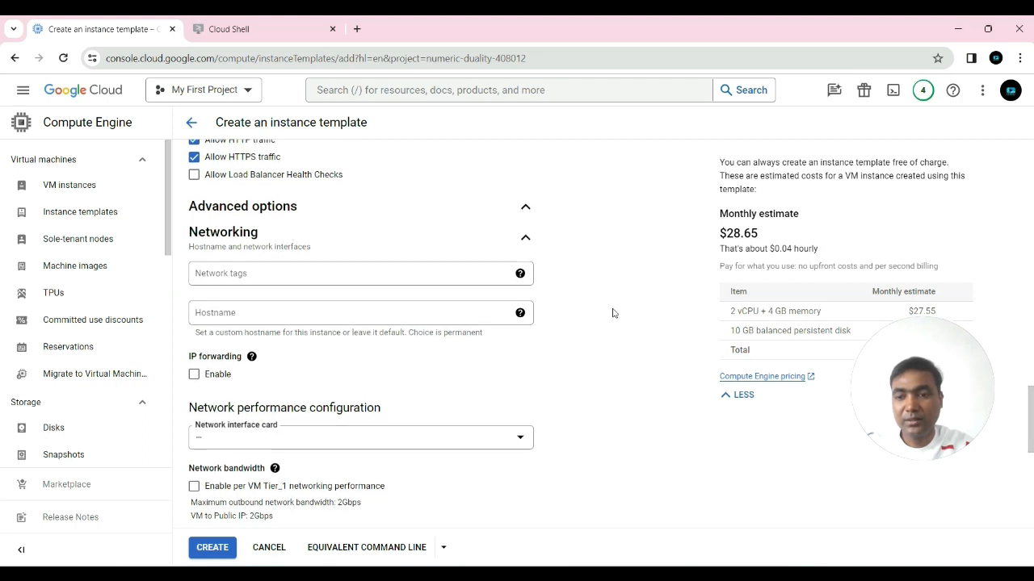
scroll(612, 314, "down", 2)
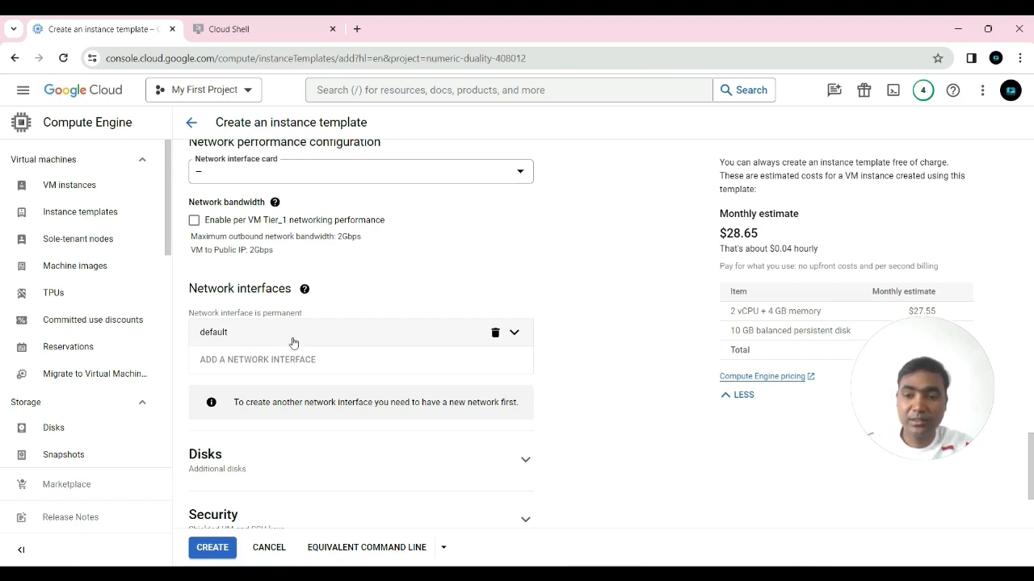
scroll(294, 342, "down", 2)
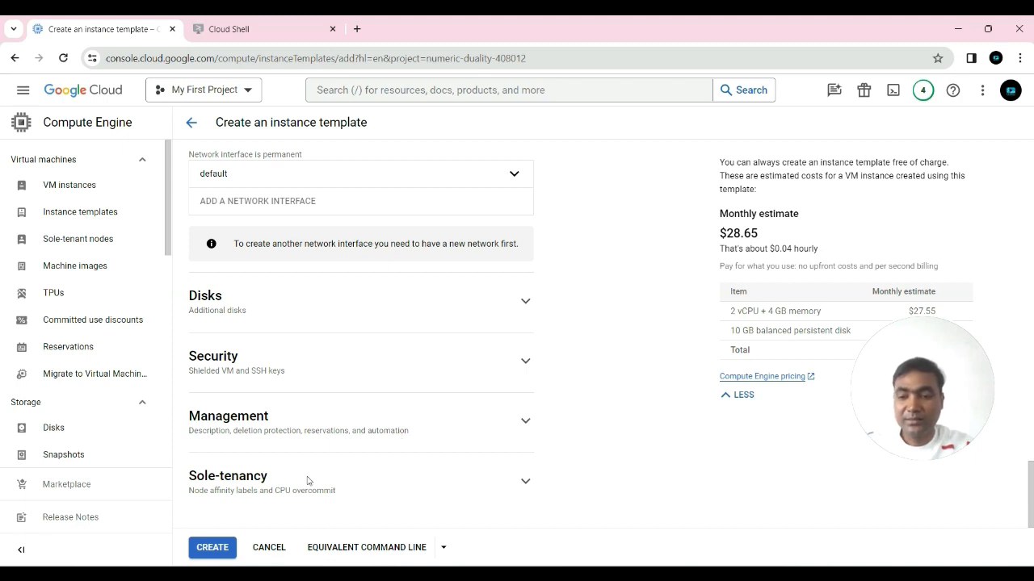
left_click(213, 549)
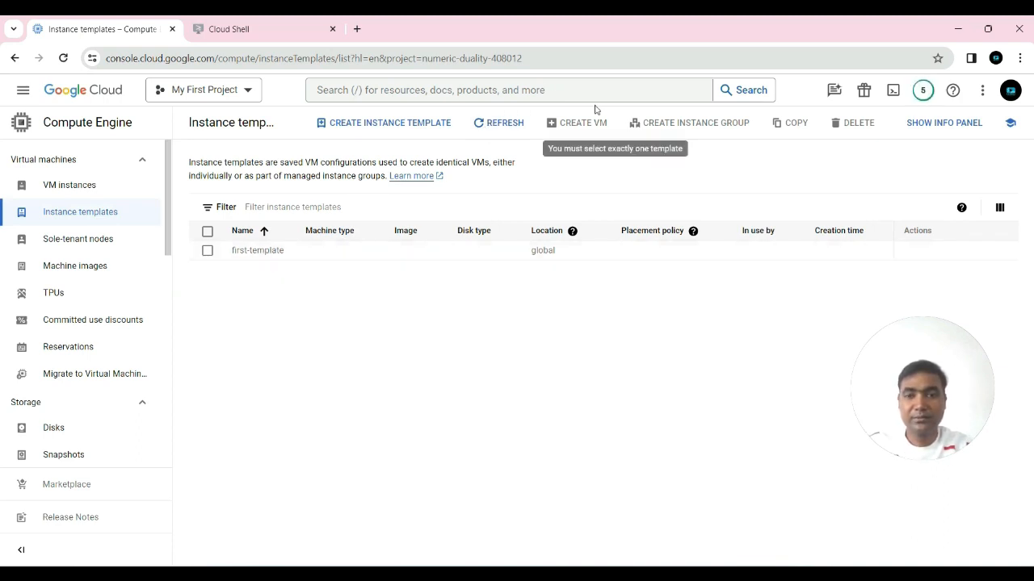
left_click(499, 127)
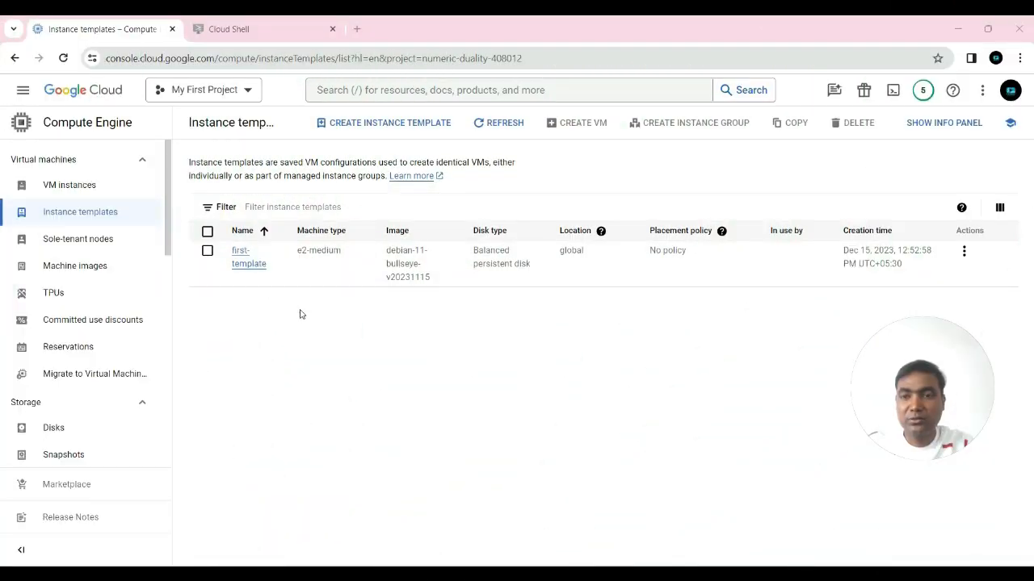
In Cloud Shell, create the instance template cli-template-new with gcloud, using e2-medium, the default PREMIUM-tier network and a 10 GB pd-balanced debian-11-bullseye-v20231115 boot disk
left_click(256, 32)
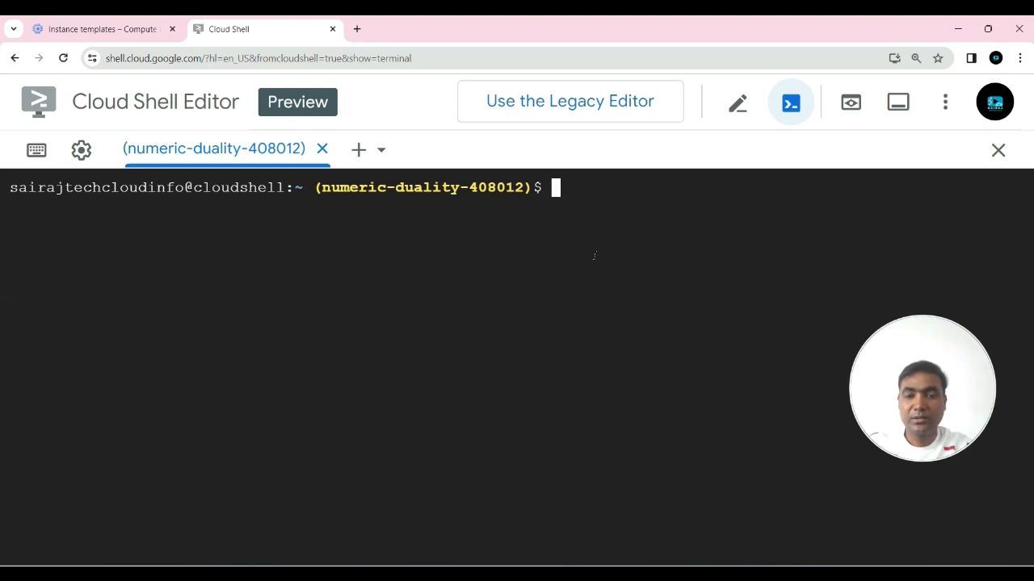
type("gcloud compute instance-templates create cli-template-new --project=numeric-duality-408012 --machine-type=e2-medium --network-interface=network=default,network-tier=PREMIUM --create-disk=auto-delete=yes,boot=yes,device-name=instance-template-1,image=projects/debian-cloud/global/images/debian-11-bullseye-v20231115,mode=rw,size=10,type=pd-balanced")
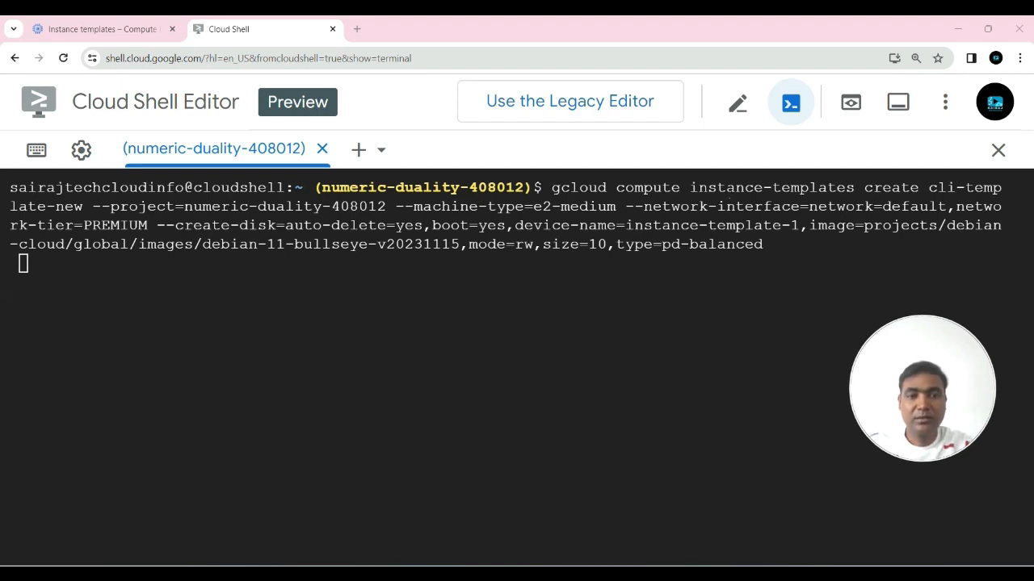
left_click_drag(691, 188, 854, 187)
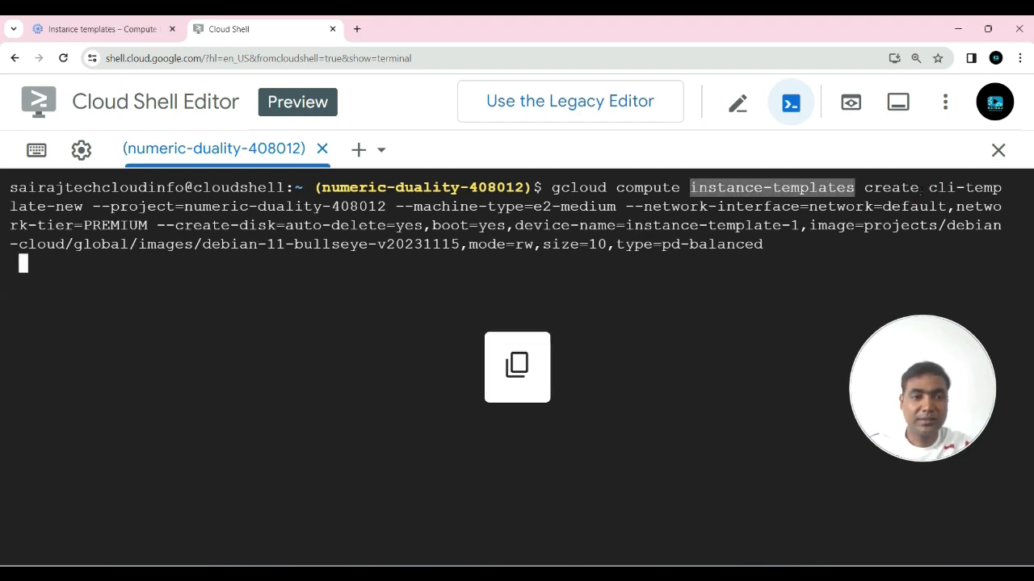
left_click_drag(929, 188, 84, 207)
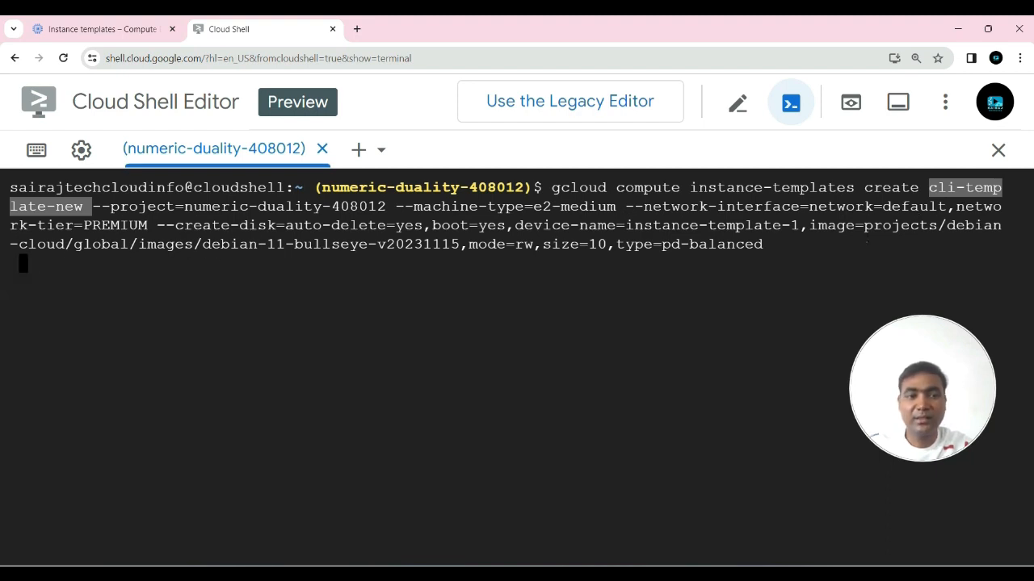
left_click_drag(864, 225, 767, 245)
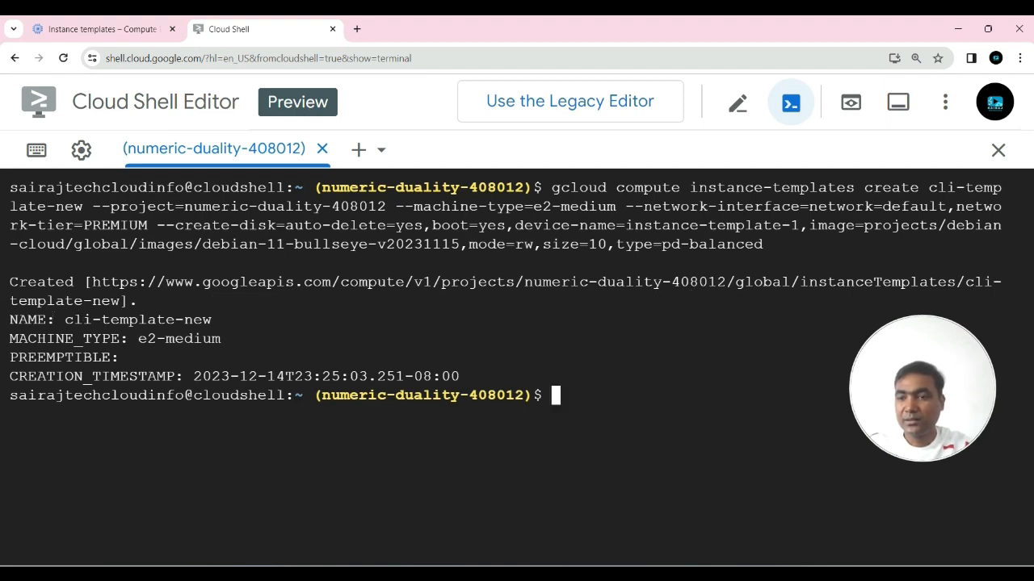
left_click_drag(64, 320, 213, 320)
left_click(237, 354)
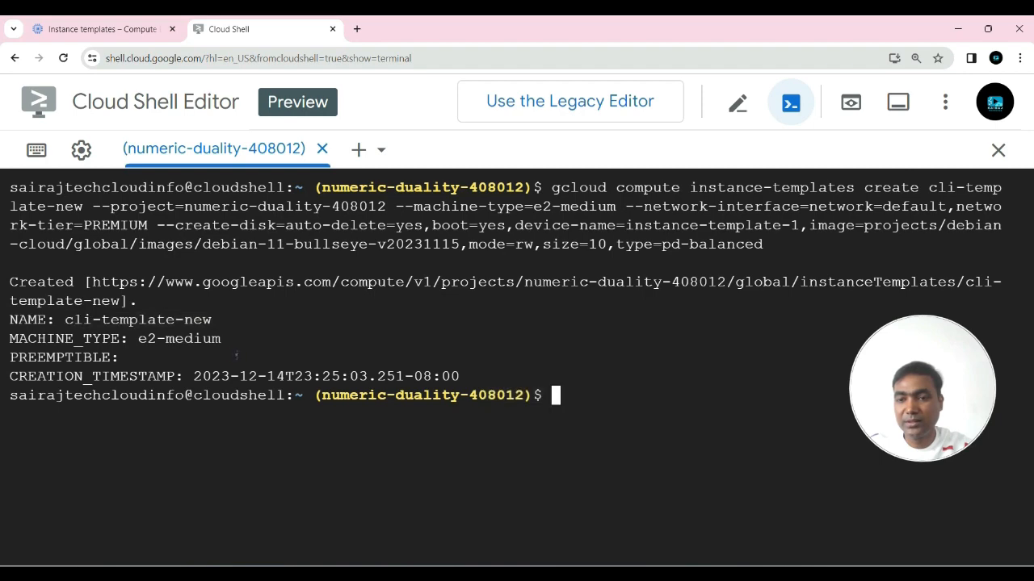
Switch back to the Compute Engine console and refresh the instance templates list to check for cli-template-new
left_click(90, 29)
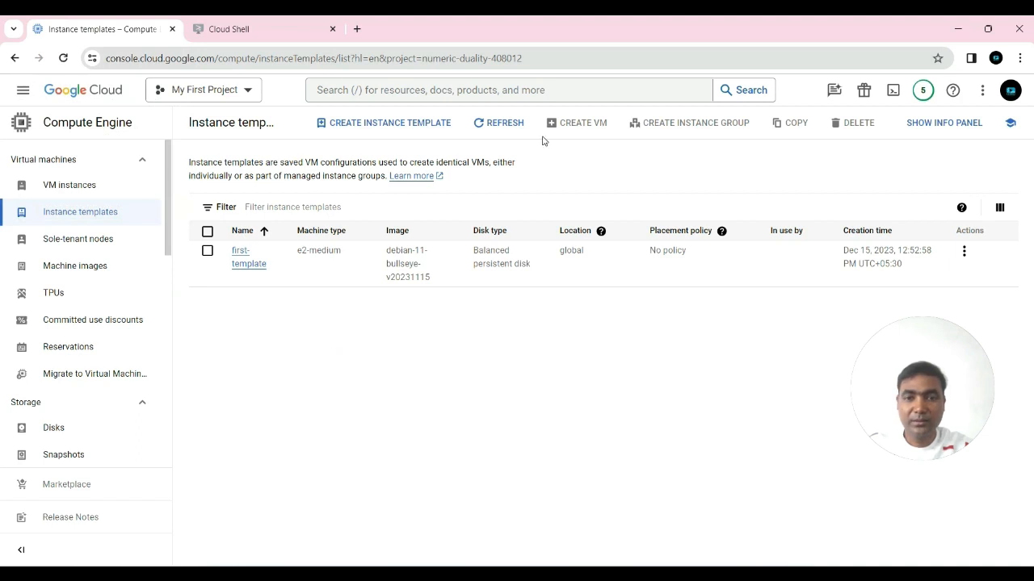
left_click(501, 122)
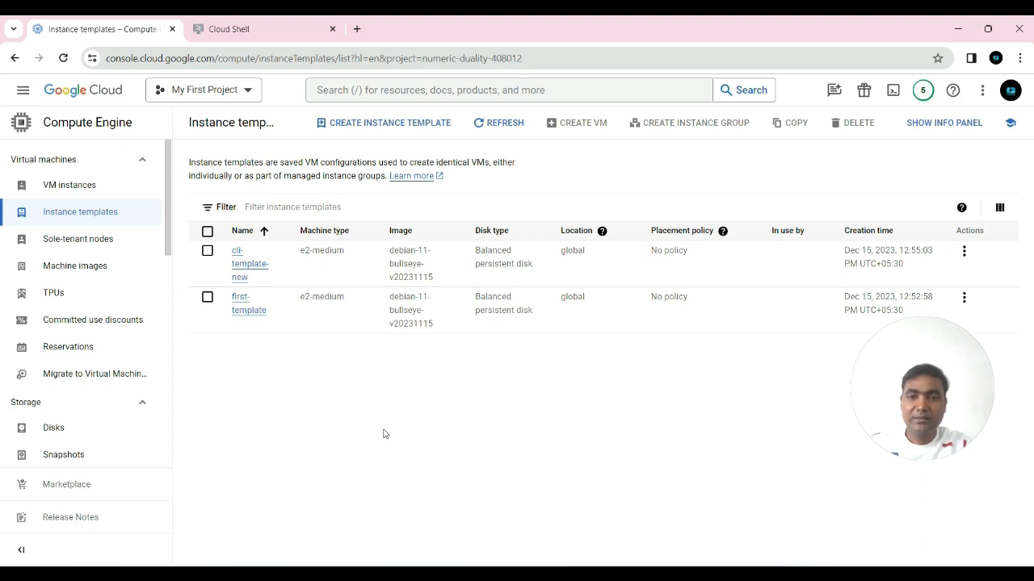
Delete the instance template first-template, entering delete as the confirmation text, and refresh the templates list
left_click(208, 299)
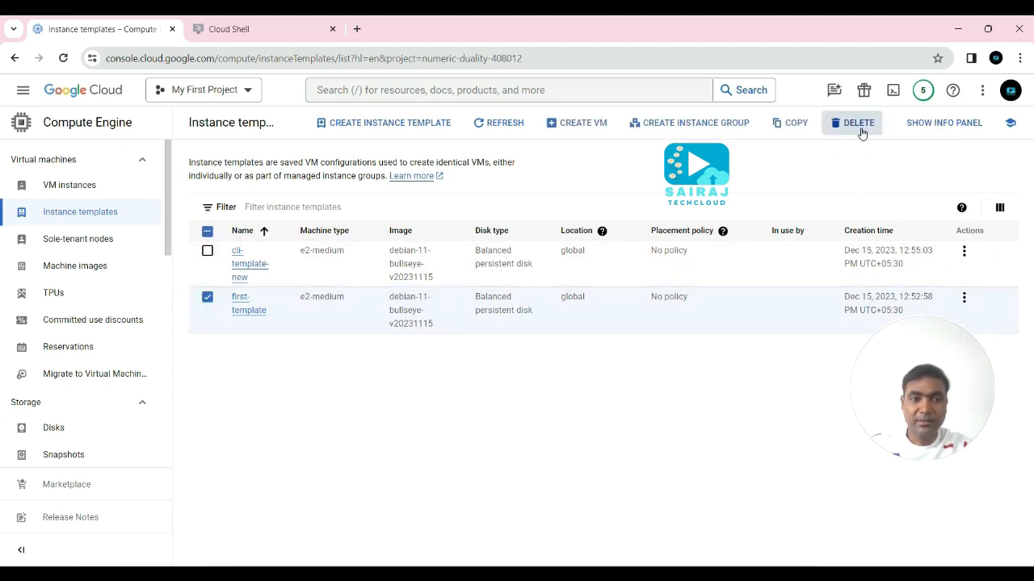
left_click(964, 298)
left_click_drag(941, 350, 897, 434)
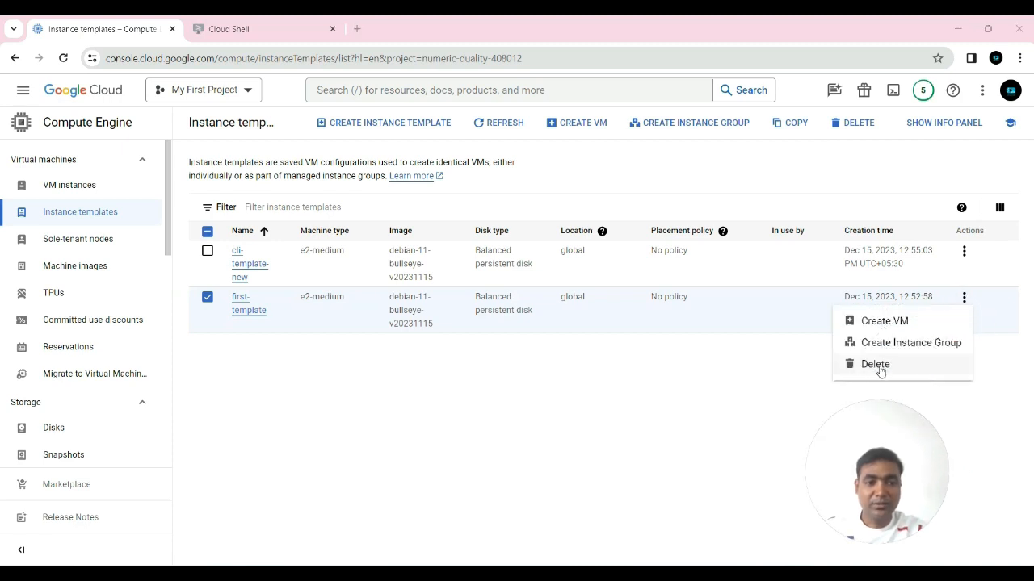
left_click(739, 388)
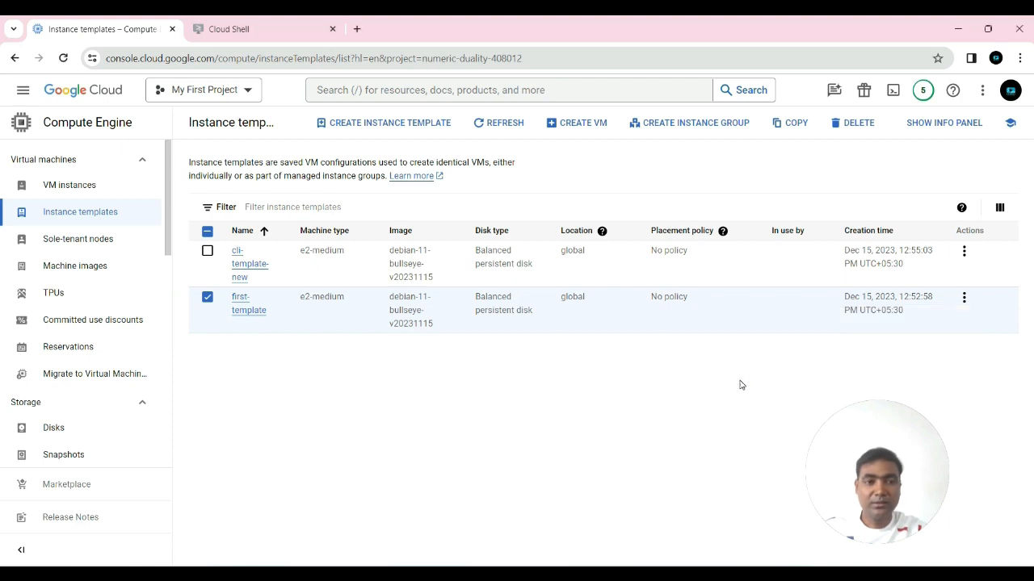
left_click(859, 129)
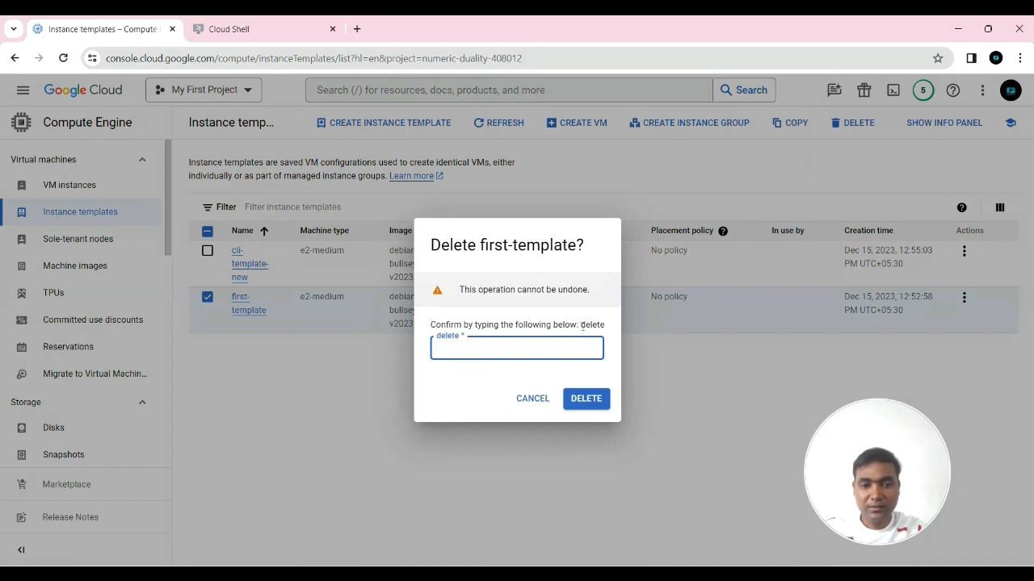
mouse_move(583, 326)
left_mouse_down()
mouse_move(607, 329)
mouse_move(579, 317)
left_mouse_up()
left_click(608, 320)
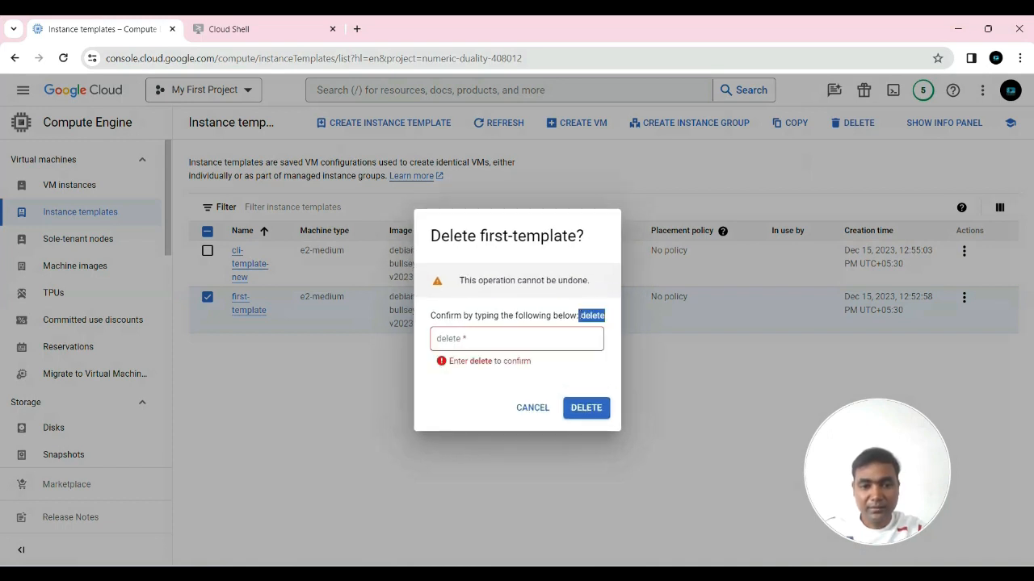
key("ctrl+c")
left_click(493, 339)
key("ctrl+v")
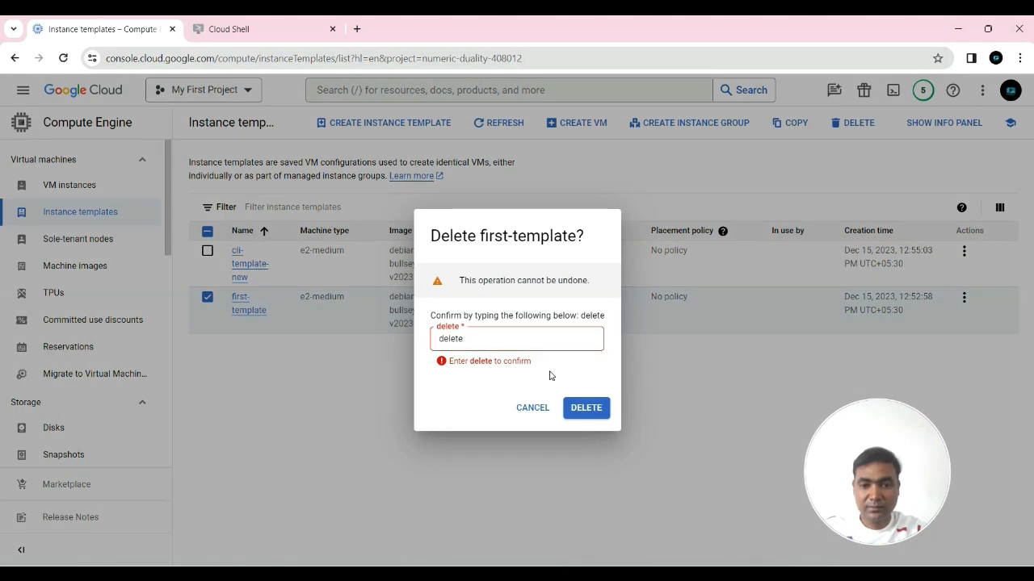
left_click(587, 399)
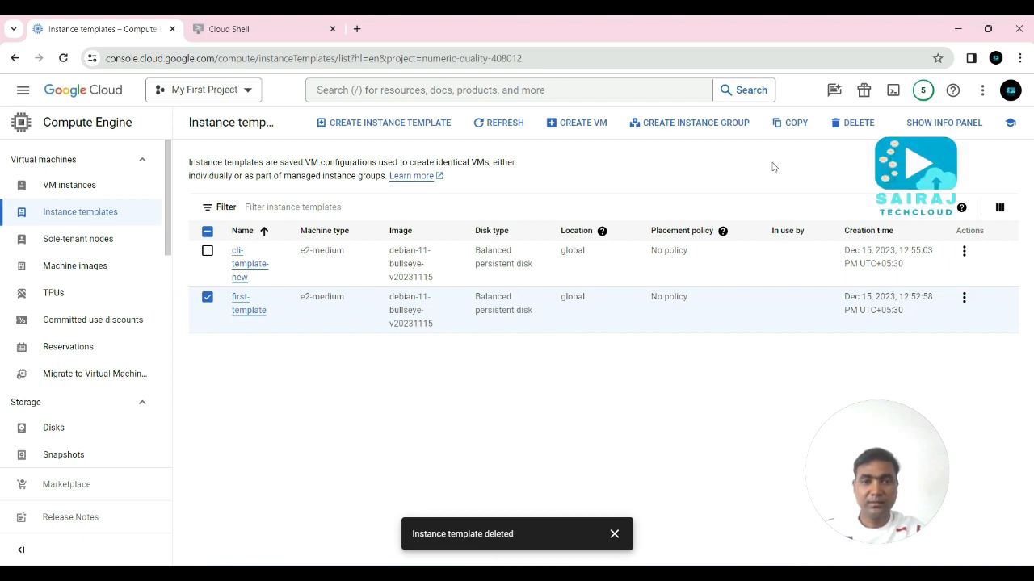
left_click(501, 125)
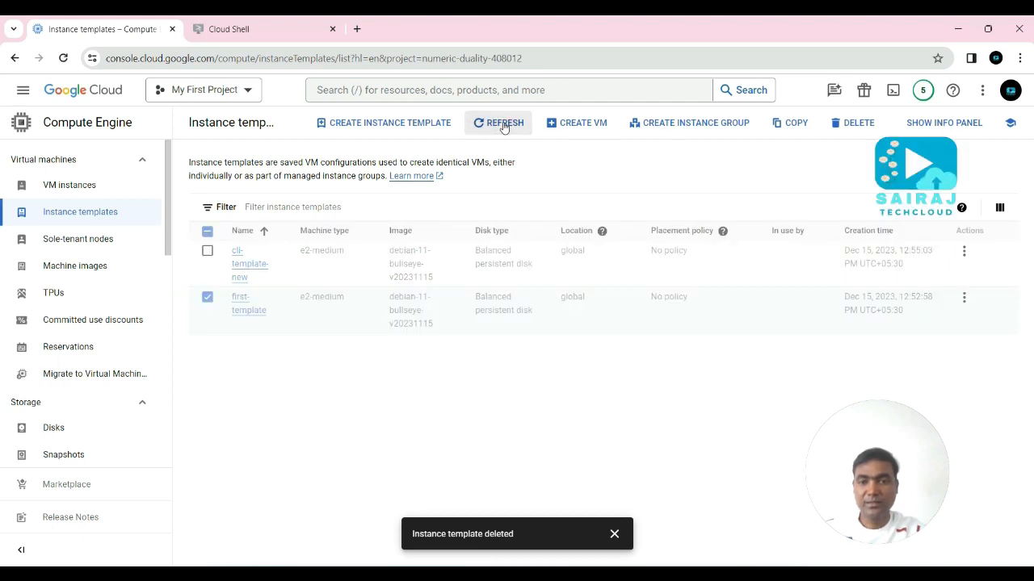